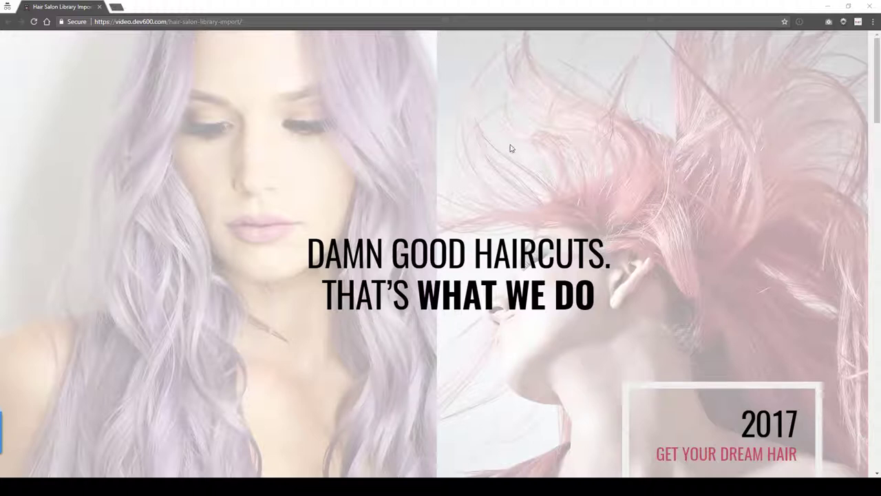
Scroll the hair salon demo down to the €5.00 and €7.00 coupons and Divi Den footer.
{"action": "scroll", "coordinate": [511, 148], "scroll_direction": "down", "scroll_amount": 2}
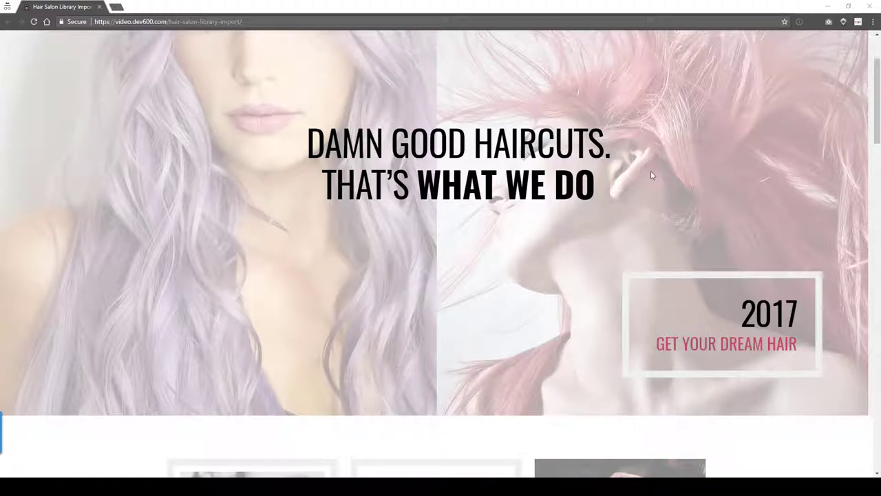
{"action": "scroll", "coordinate": [650, 173], "scroll_direction": "down", "scroll_amount": 2}
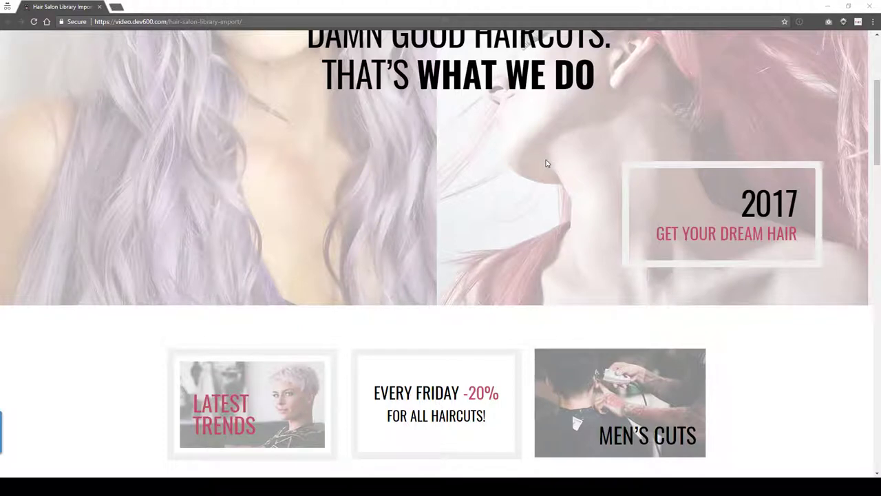
{"action": "scroll", "coordinate": [547, 163], "scroll_direction": "down", "scroll_amount": 2}
{"action": "scroll", "coordinate": [546, 163], "scroll_direction": "down", "scroll_amount": 1}
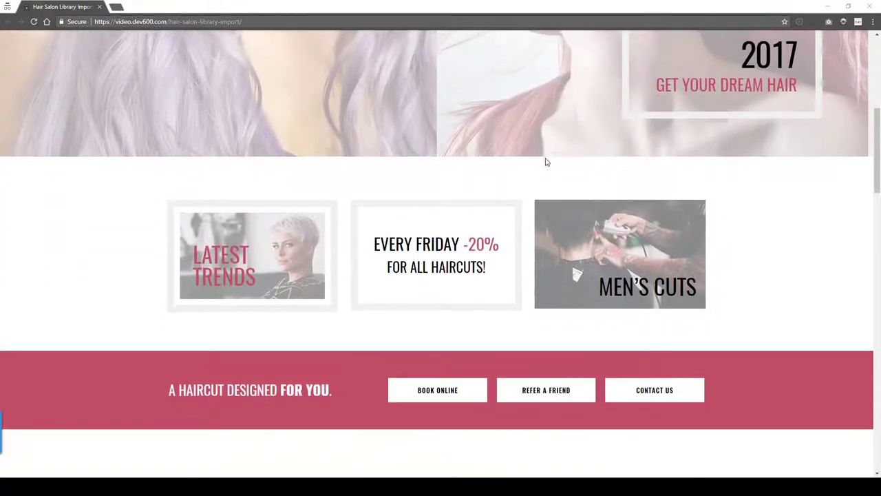
{"action": "scroll", "coordinate": [546, 162], "scroll_direction": "down", "scroll_amount": 2}
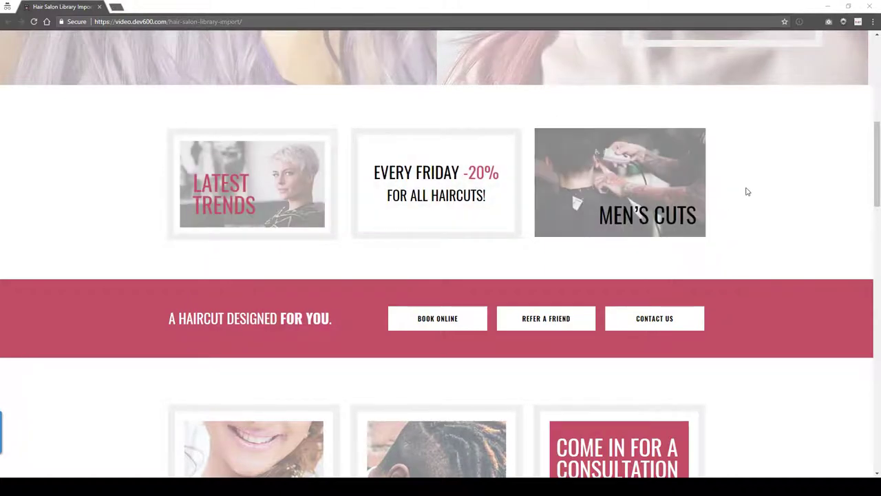
{"action": "scroll", "coordinate": [746, 191], "scroll_direction": "down", "scroll_amount": 3}
{"action": "scroll", "coordinate": [748, 191], "scroll_direction": "down", "scroll_amount": 2}
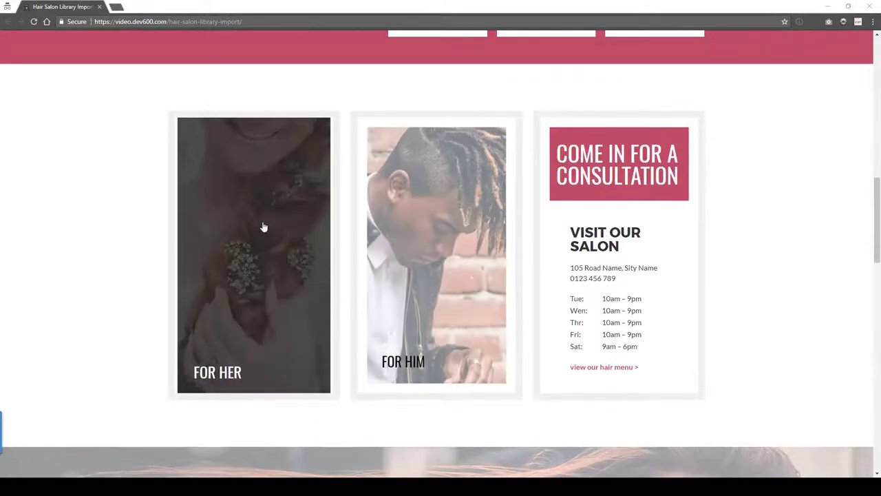
{"action": "scroll", "coordinate": [152, 230], "scroll_direction": "down", "scroll_amount": 4}
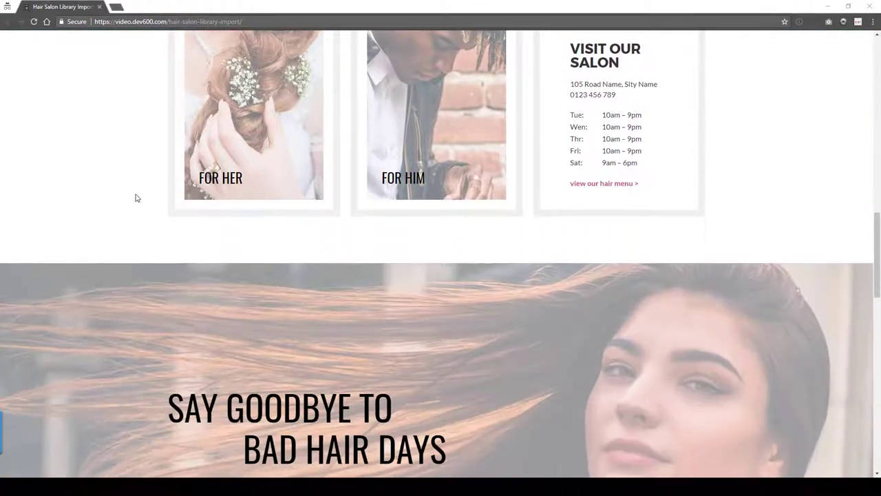
{"action": "scroll", "coordinate": [137, 198], "scroll_direction": "down", "scroll_amount": 2}
{"action": "scroll", "coordinate": [138, 197], "scroll_direction": "down", "scroll_amount": 2}
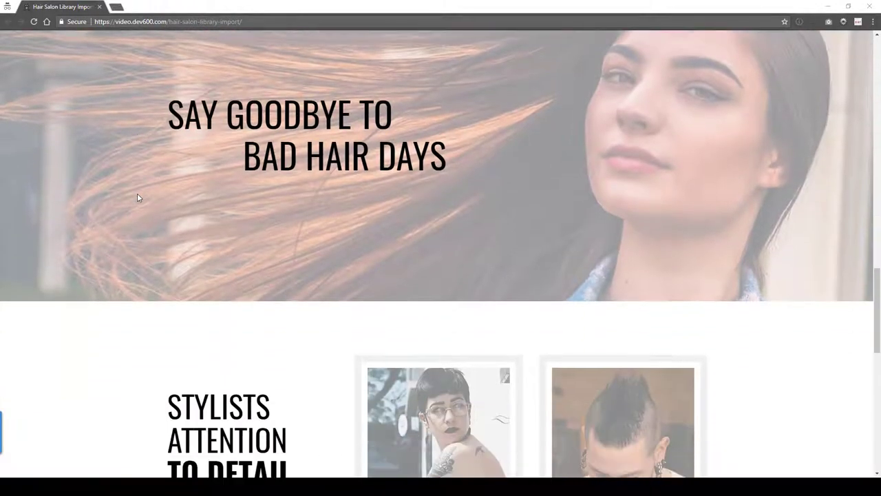
{"action": "scroll", "coordinate": [140, 193], "scroll_direction": "down", "scroll_amount": 3}
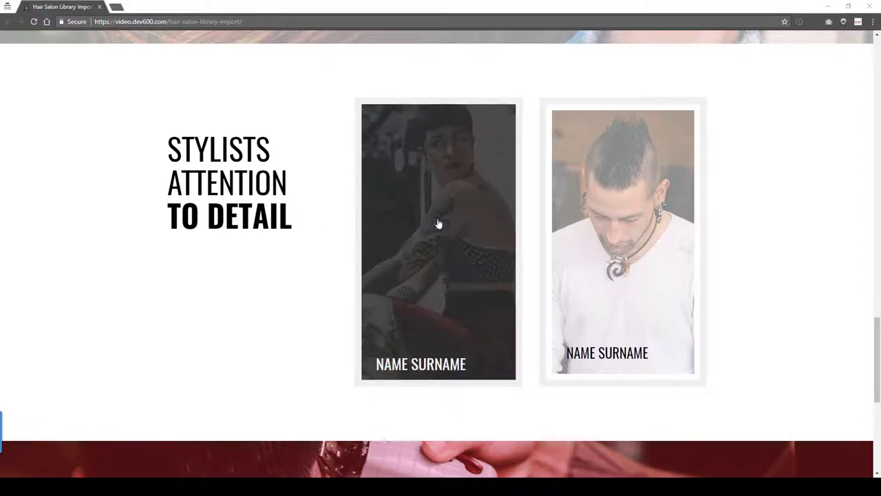
{"action": "scroll", "coordinate": [410, 236], "scroll_direction": "down", "scroll_amount": 2}
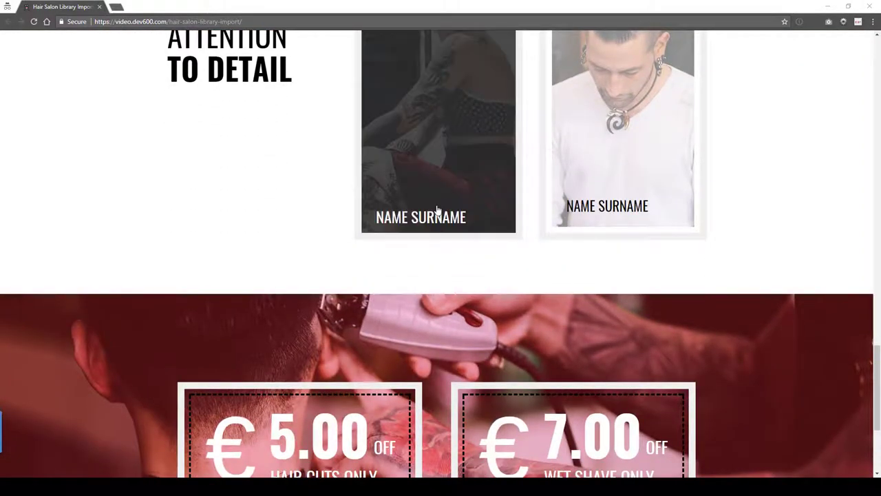
{"action": "scroll", "coordinate": [436, 209], "scroll_direction": "down", "scroll_amount": 2}
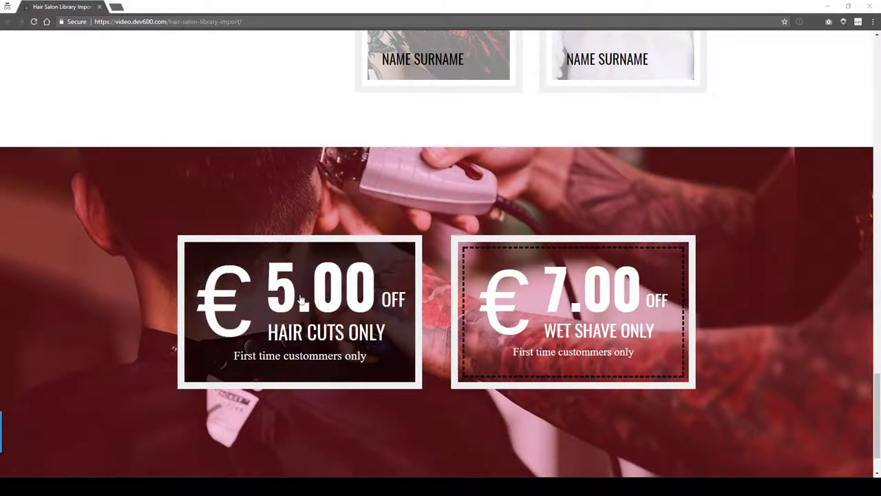
{"action": "scroll", "coordinate": [157, 272], "scroll_direction": "down", "scroll_amount": 1}
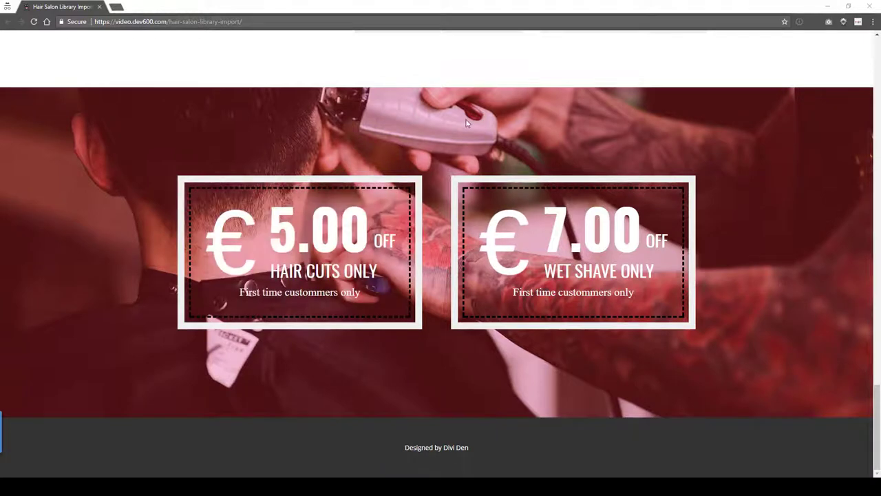
Close the hair salon demo preview and go to the Divi Library.
{"action": "left_click", "coordinate": [869, 8]}
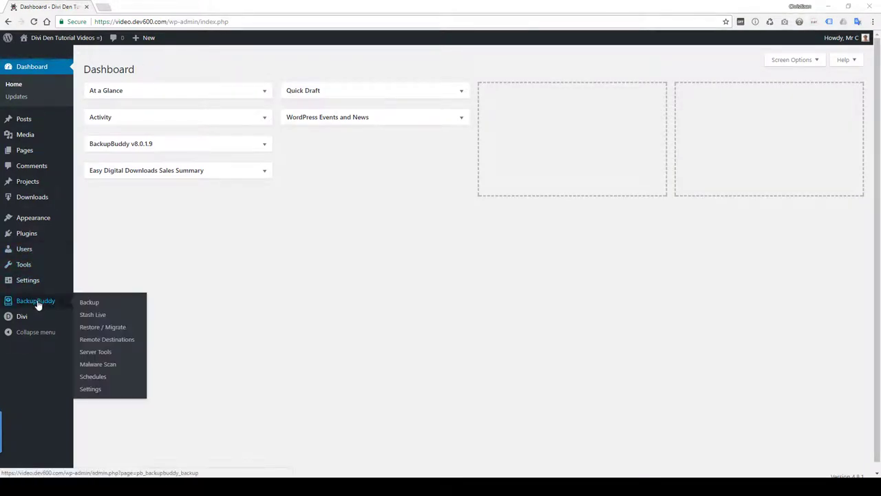
{"action": "mouse_move", "coordinate": [26, 318]}
{"action": "left_click", "coordinate": [104, 367]}
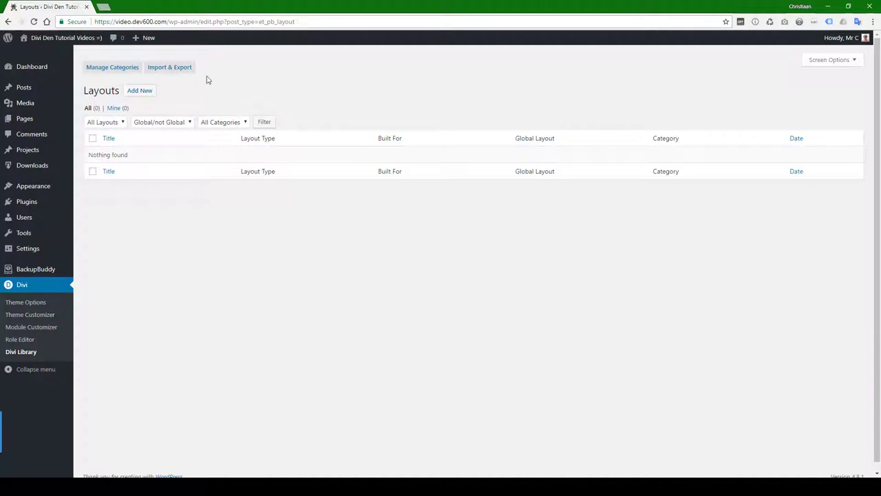
Import hair-salon-library-import.json into the Divi Library and select the imported layout's title.
{"action": "left_click", "coordinate": [186, 68]}
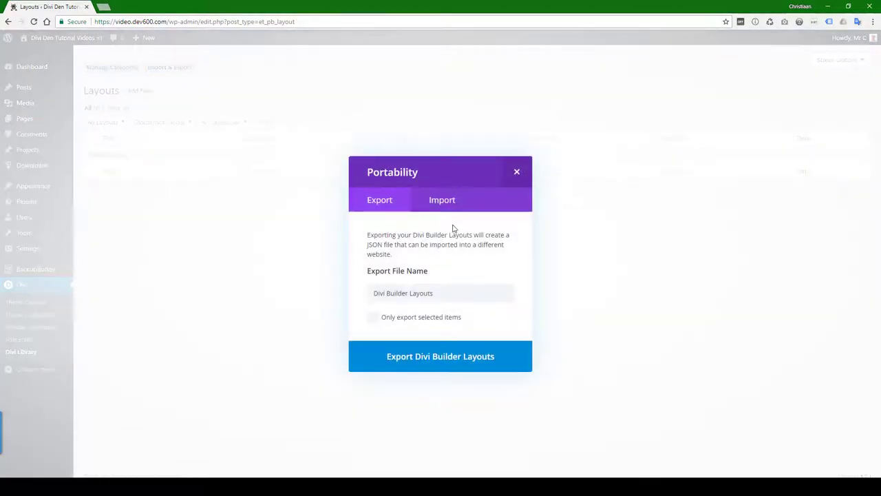
{"action": "left_click", "coordinate": [446, 205]}
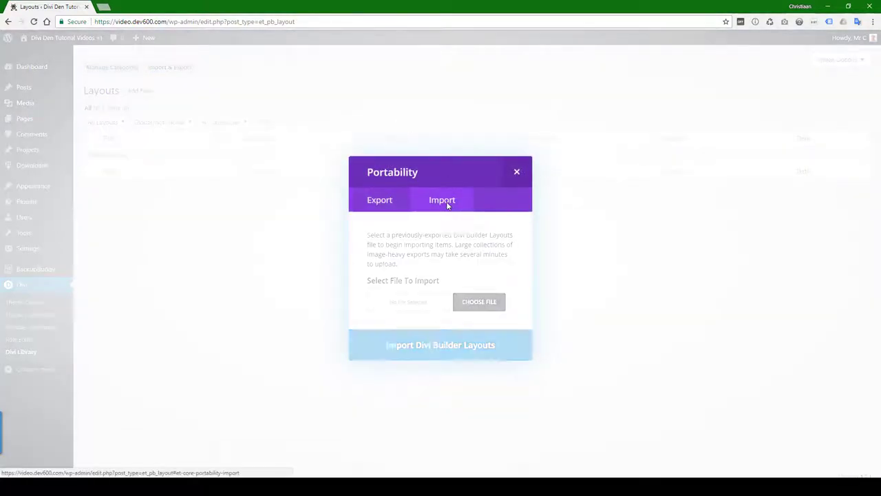
{"action": "left_click", "coordinate": [470, 304]}
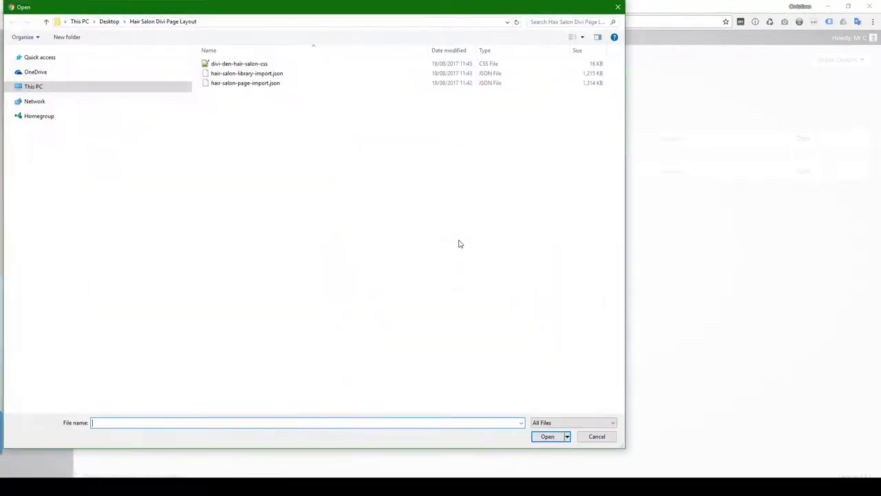
{"action": "left_click", "coordinate": [256, 76]}
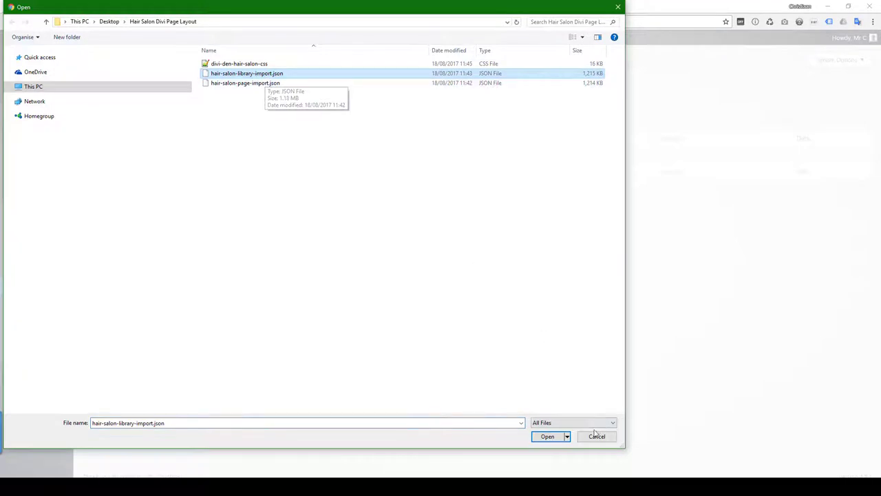
{"action": "double_click", "coordinate": [256, 73]}
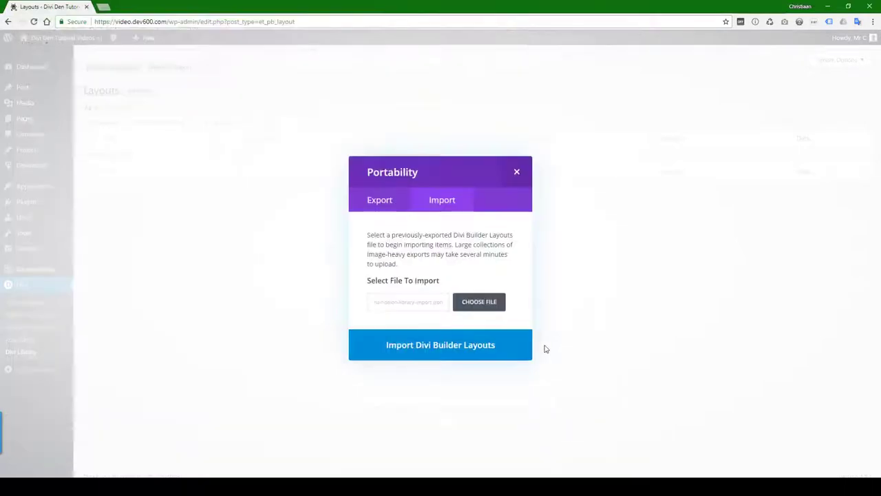
{"action": "left_click", "coordinate": [459, 346]}
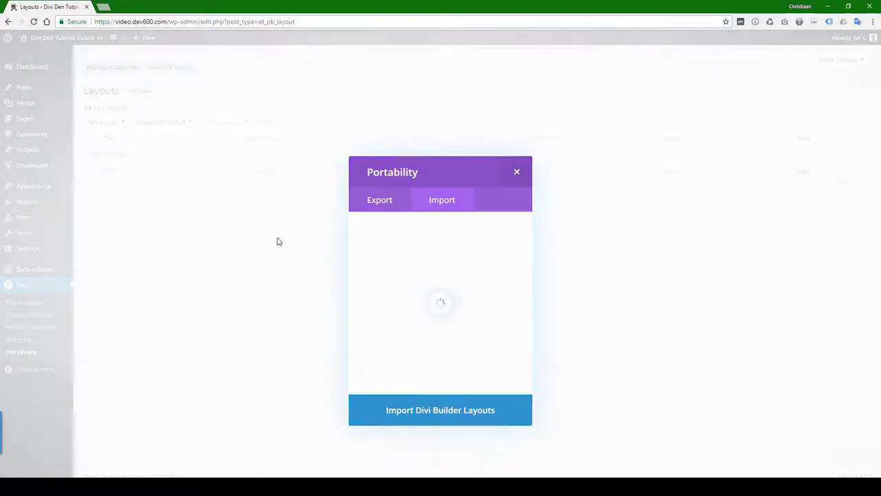
{"action": "left_click_drag", "start_coordinate": [178, 155], "coordinate": [110, 156]}
Copy the layout name and start a new page titled 'Hair Salon Library Import'.
{"action": "right_click", "coordinate": [117, 158]}
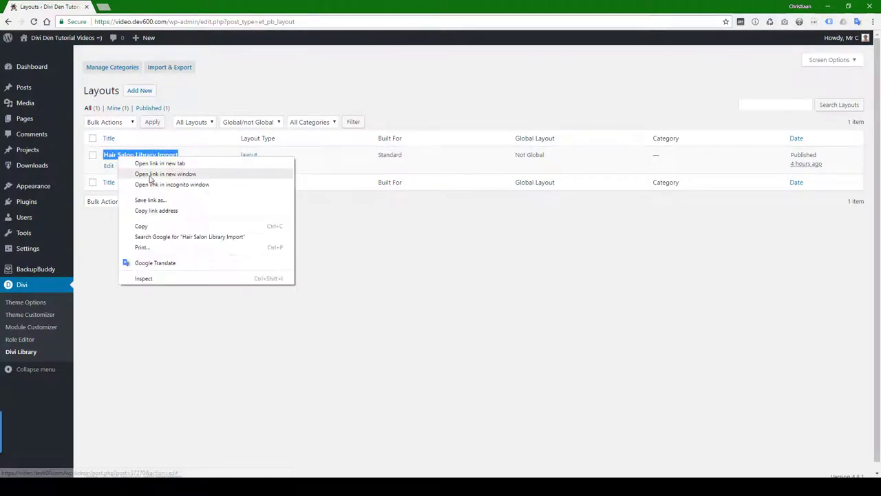
{"action": "left_click", "coordinate": [144, 225]}
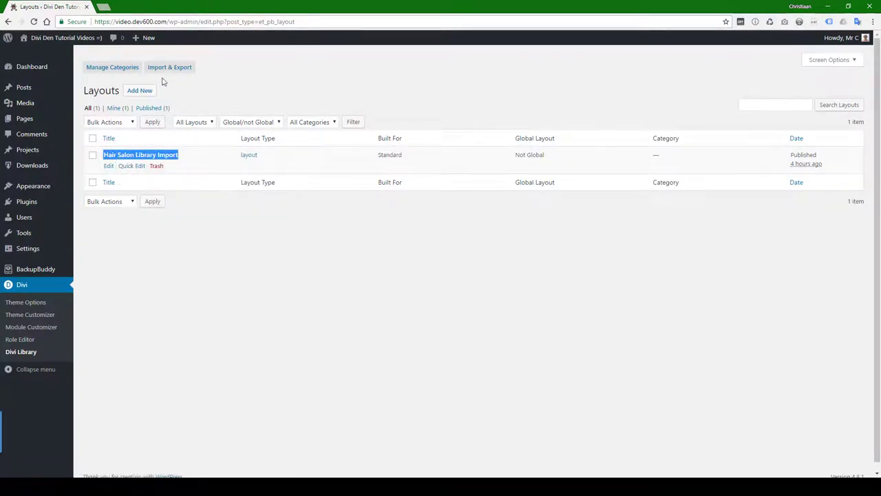
{"action": "left_click", "coordinate": [26, 118]}
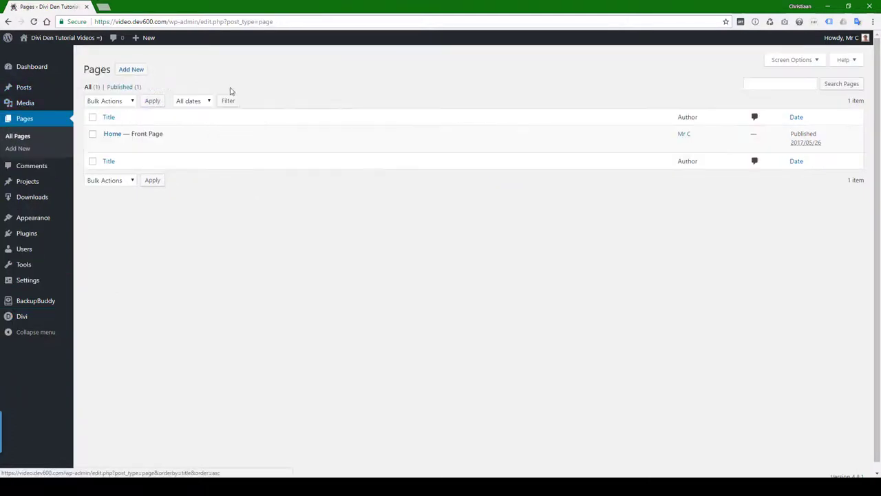
{"action": "left_click", "coordinate": [126, 70]}
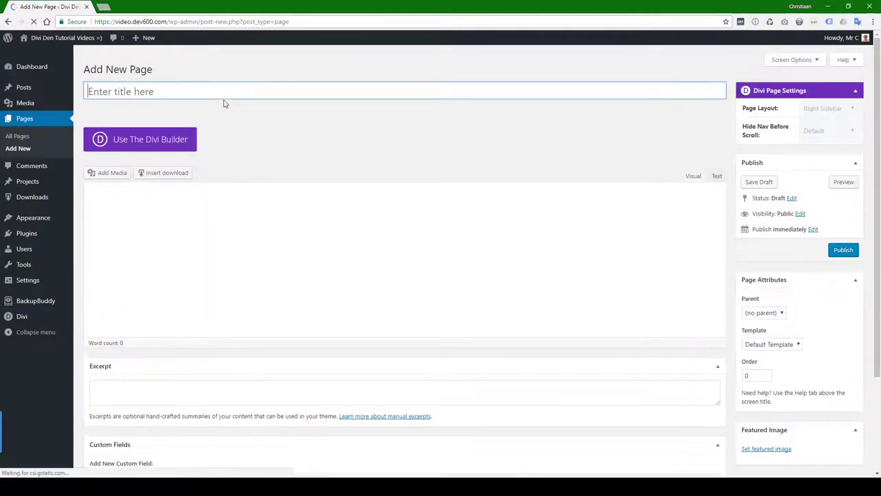
{"action": "left_click", "coordinate": [191, 88]}
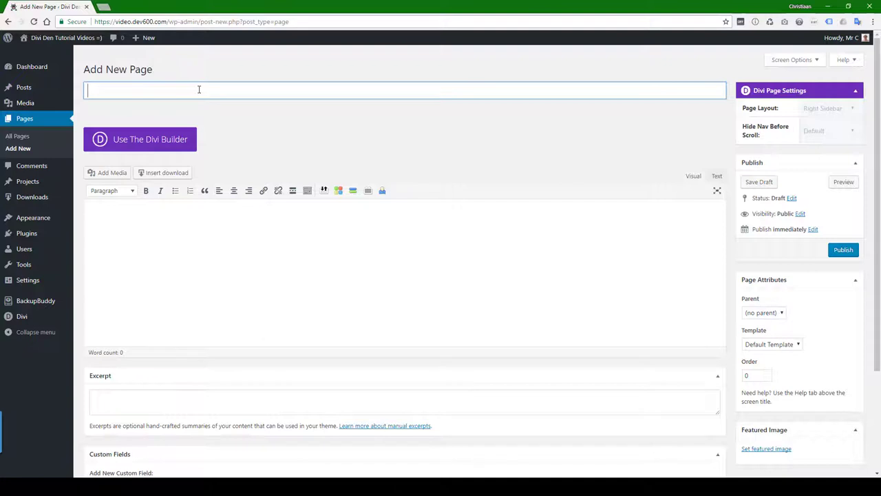
{"action": "key", "text": "ctrl+v"}
Switch the page to Divi Builder with the Blank Page template and load the Hair Salon Library Import layout.
{"action": "left_click", "coordinate": [160, 146]}
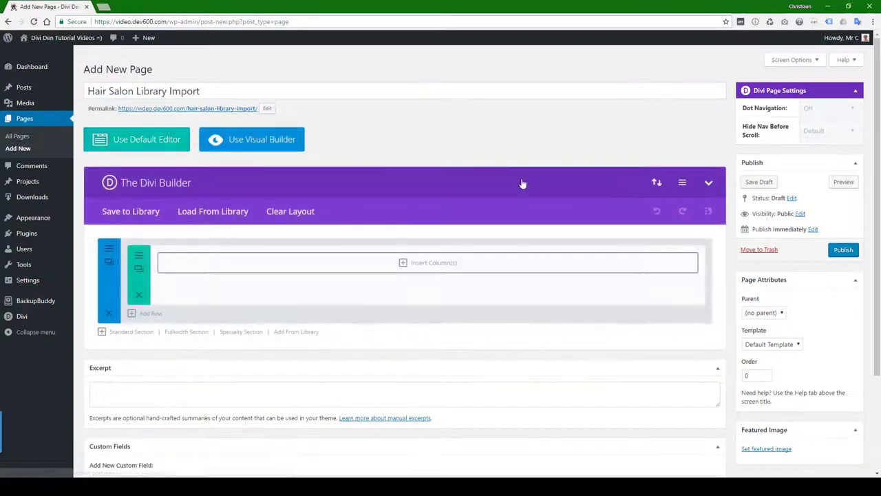
{"action": "left_click", "coordinate": [765, 344]}
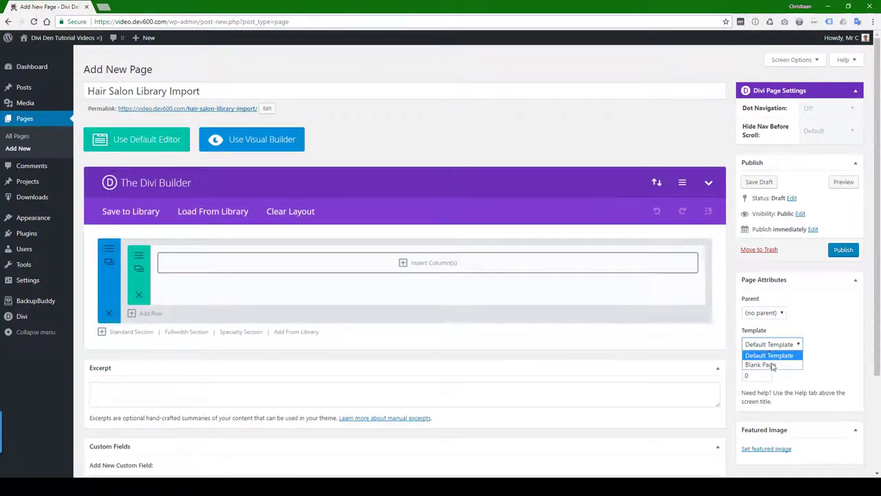
{"action": "left_click", "coordinate": [765, 365]}
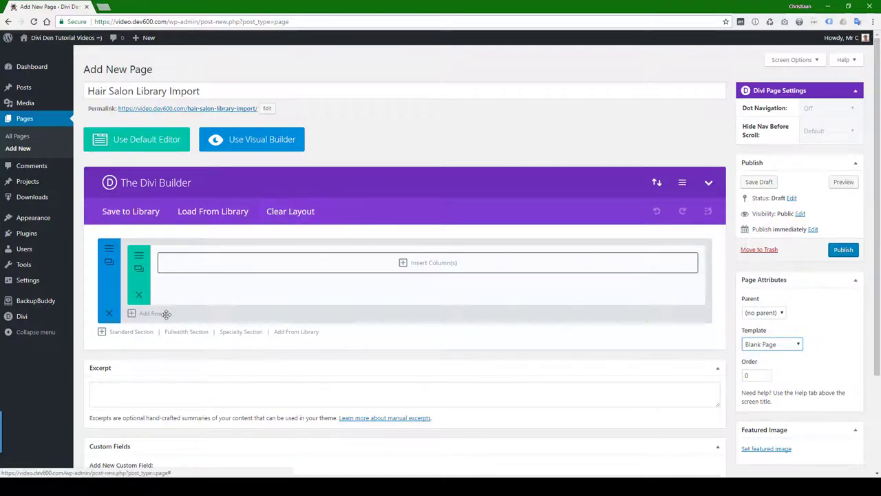
{"action": "left_click", "coordinate": [221, 212]}
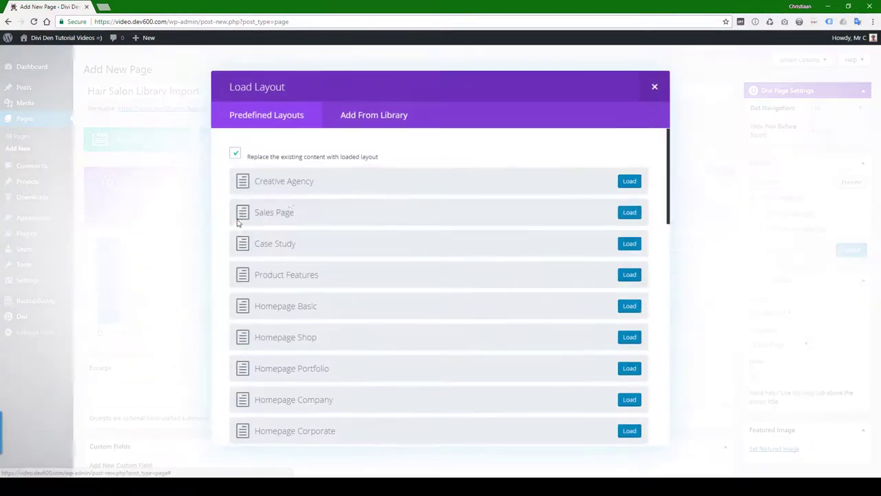
{"action": "left_click", "coordinate": [374, 119]}
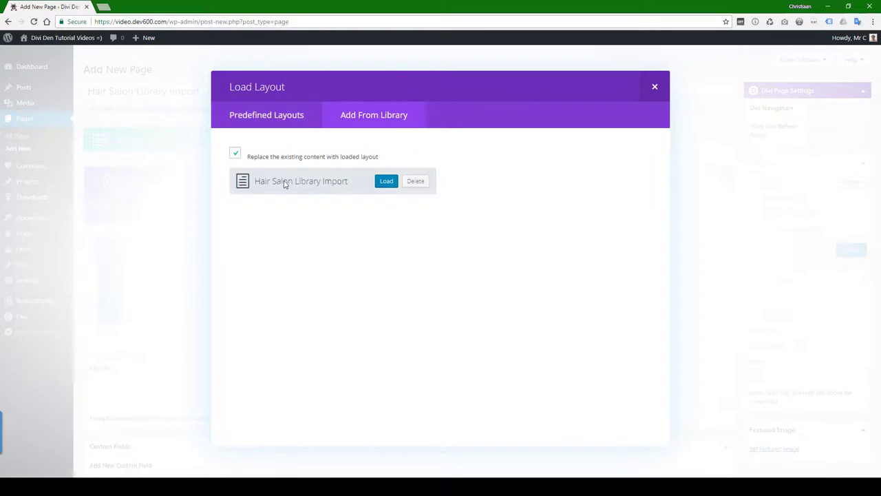
{"action": "left_click", "coordinate": [386, 183]}
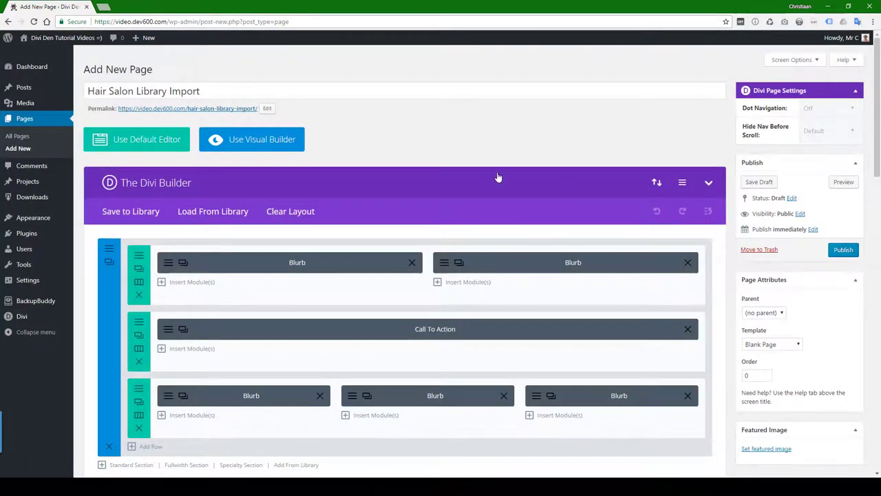
{"action": "left_click", "coordinate": [682, 184]}
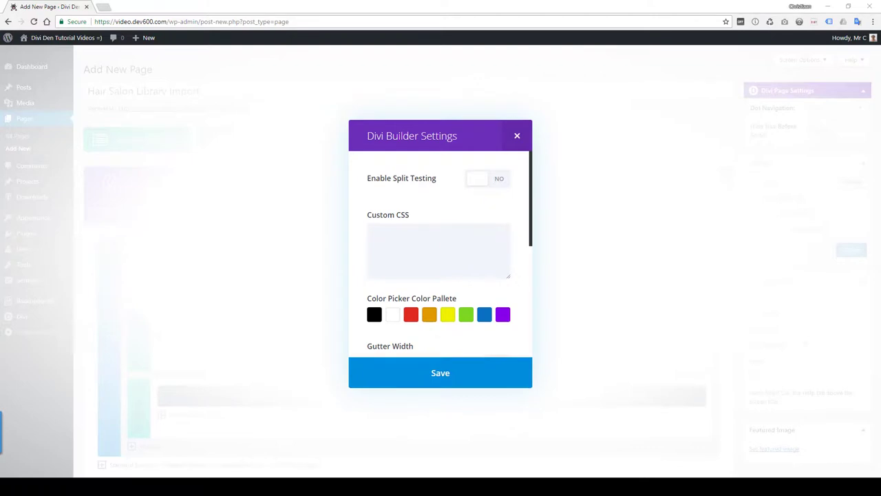
Paste the full divi-den-hair-salon-css.css stylesheet into Custom CSS, save, and publish the page.
{"action": "left_click_drag", "start_coordinate": [880, 234], "coordinate": [438, 47]}
{"action": "left_click", "coordinate": [384, 178]}
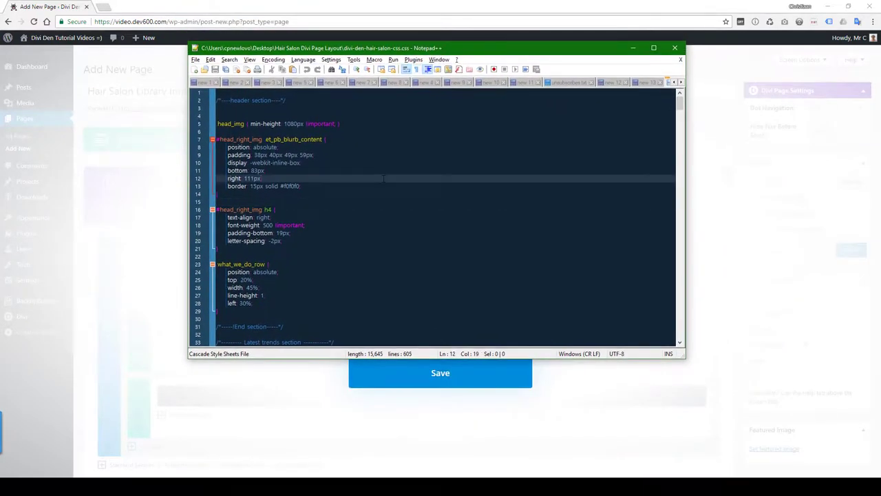
{"action": "key", "text": "ctrl+a"}
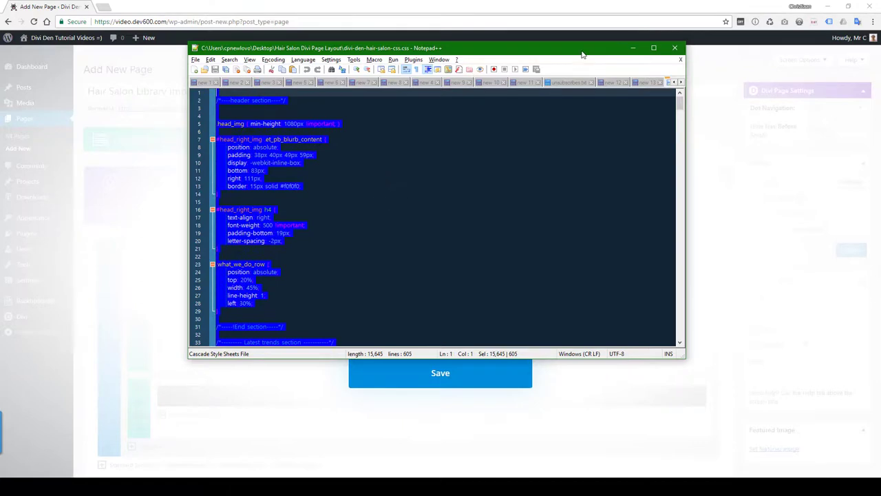
{"action": "left_click", "coordinate": [632, 48]}
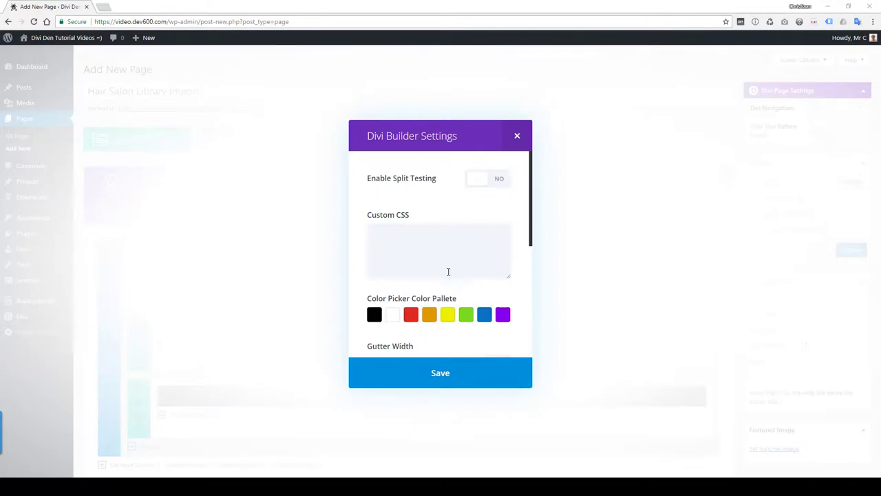
{"action": "left_click", "coordinate": [441, 253]}
{"action": "key", "text": "ctrl+v"}
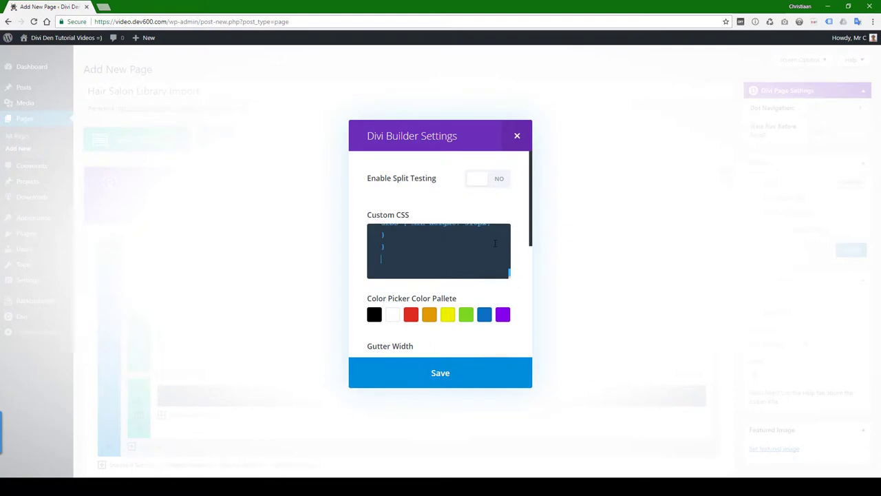
{"action": "left_click", "coordinate": [448, 381]}
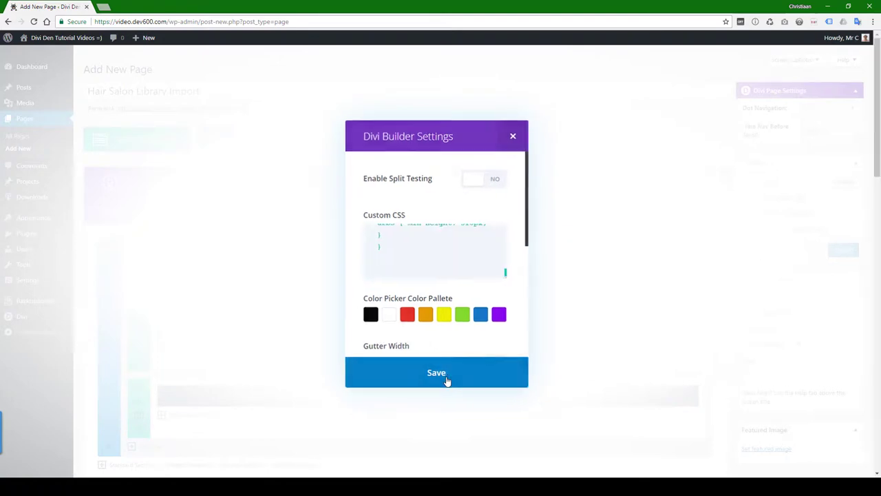
{"action": "left_click", "coordinate": [843, 250]}
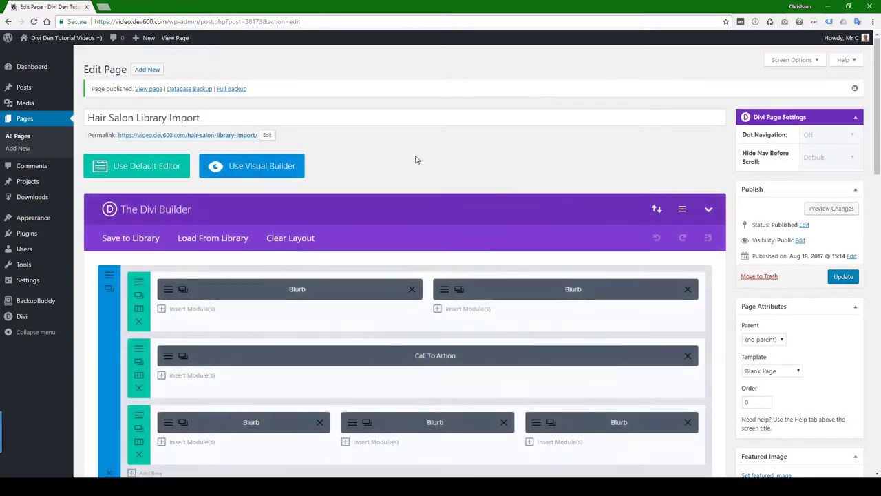
Open the page's permalink in an incognito window and scroll down through it and back up.
{"action": "right_click", "coordinate": [234, 136]}
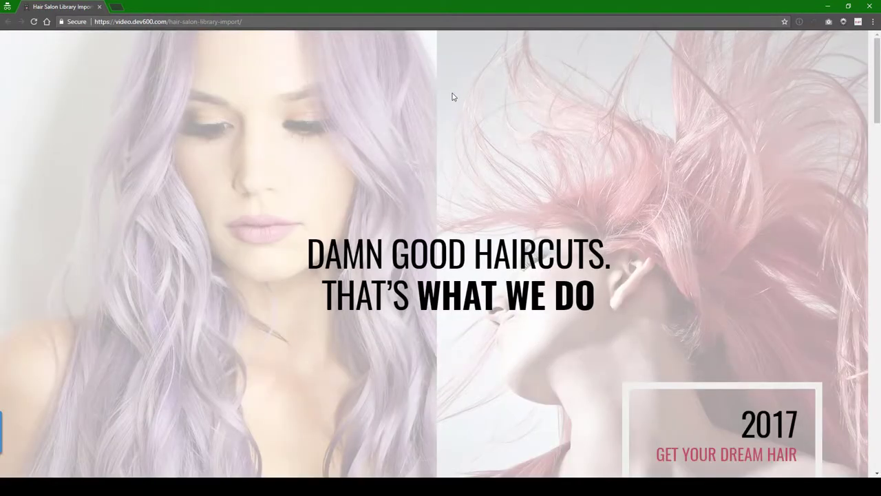
{"action": "scroll", "coordinate": [455, 96], "scroll_direction": "down", "scroll_amount": 2}
{"action": "scroll", "coordinate": [458, 97], "scroll_direction": "down", "scroll_amount": 20}
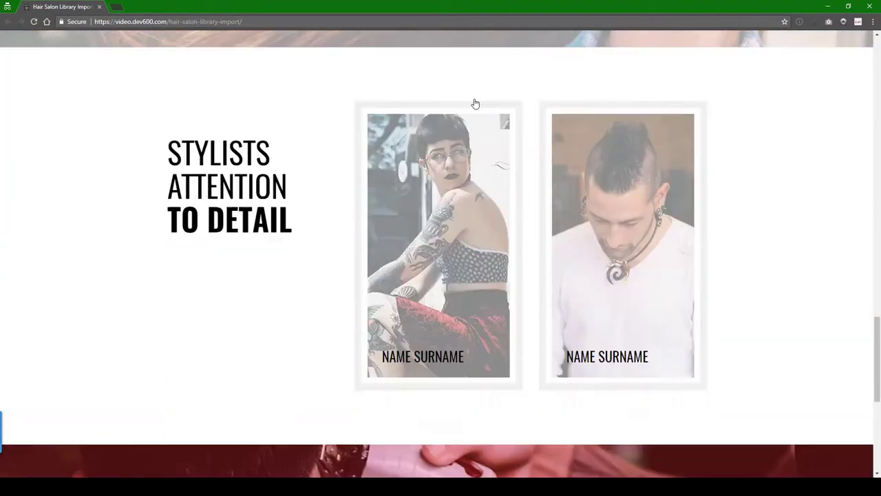
{"action": "scroll", "coordinate": [515, 131], "scroll_direction": "up", "scroll_amount": 20}
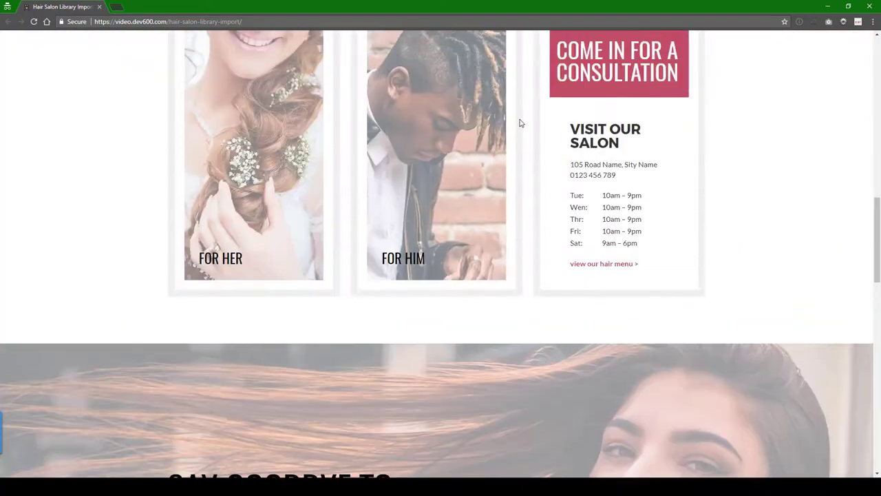
{"action": "scroll", "coordinate": [530, 120], "scroll_direction": "up", "scroll_amount": 4}
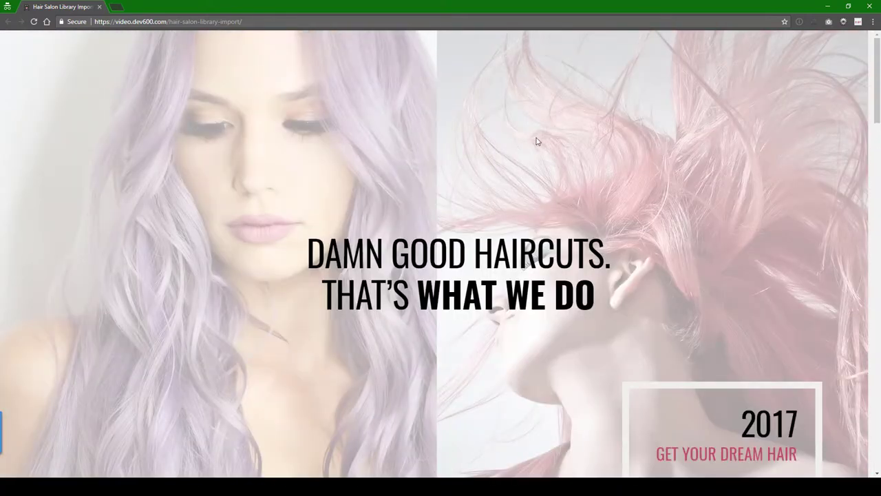